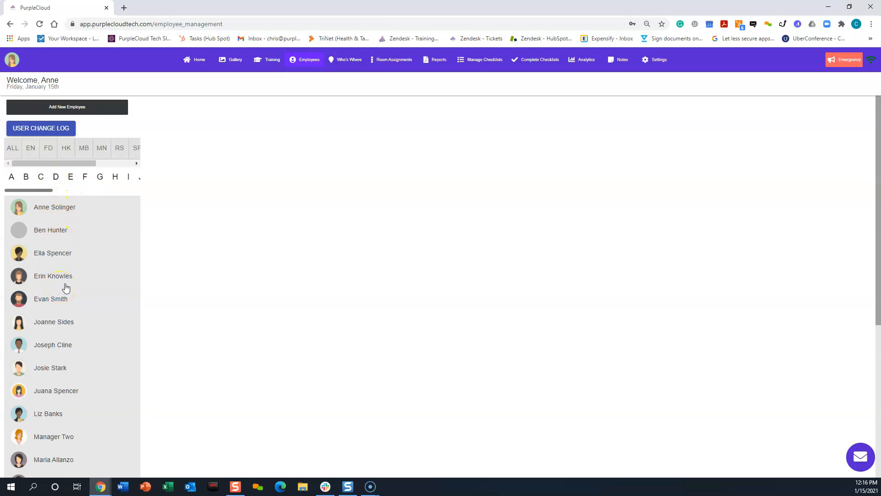
Open the first listed employee's record to check the username format used at the property
click(65, 109)
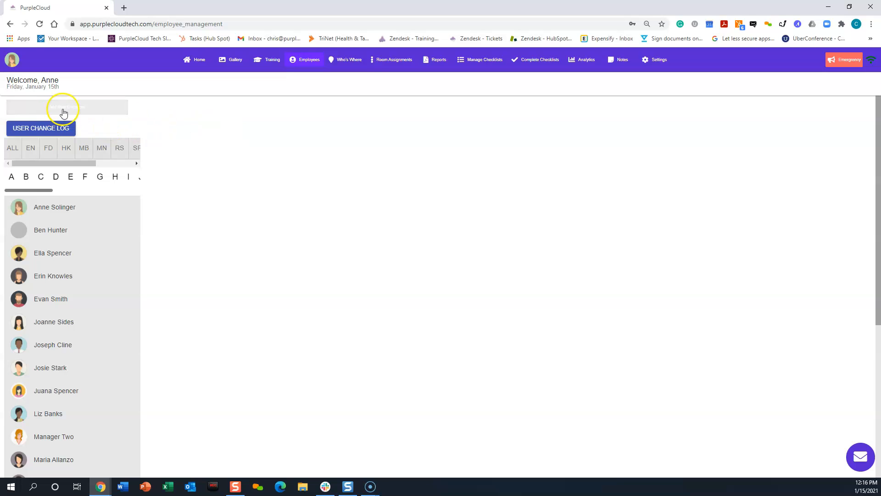
click(74, 210)
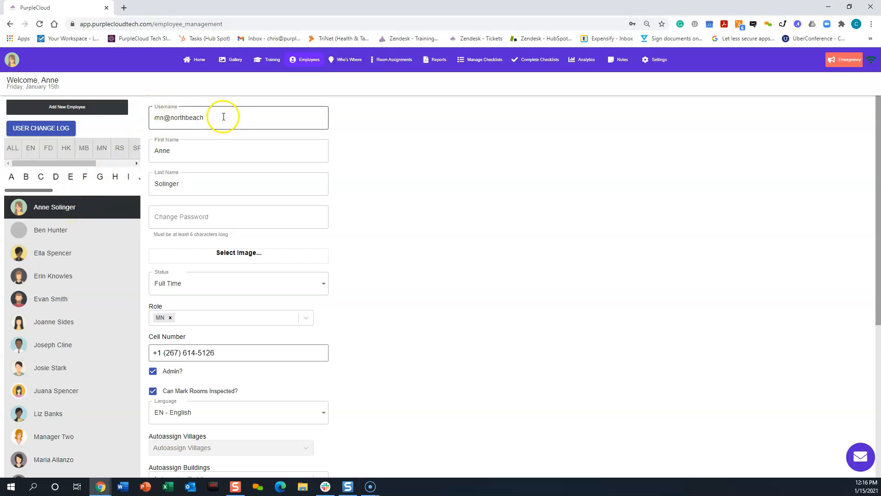
click(154, 118)
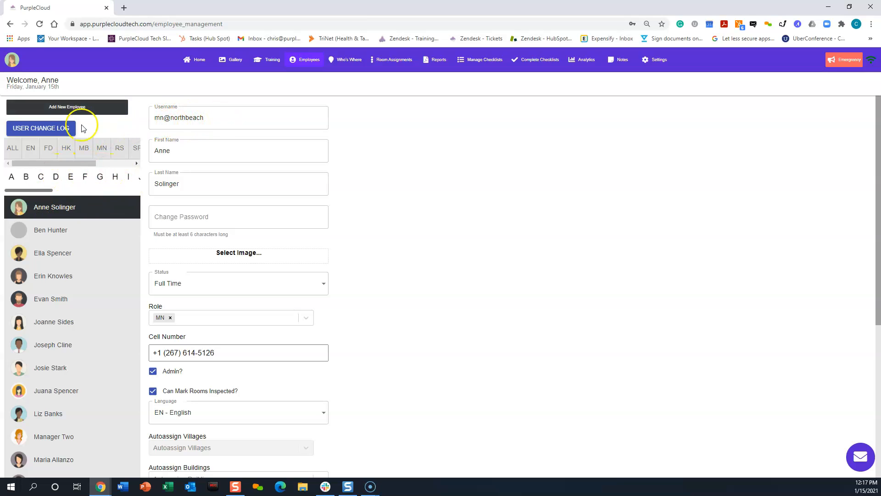
click(69, 115)
click(69, 107)
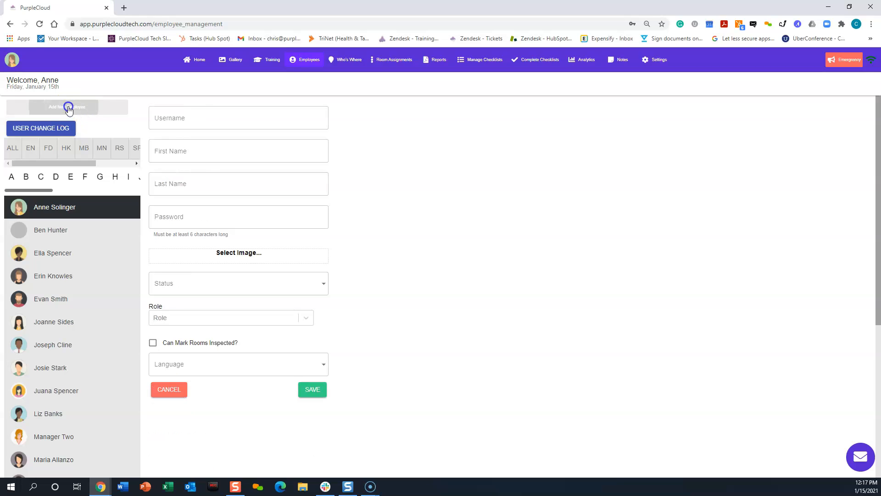
click(192, 117)
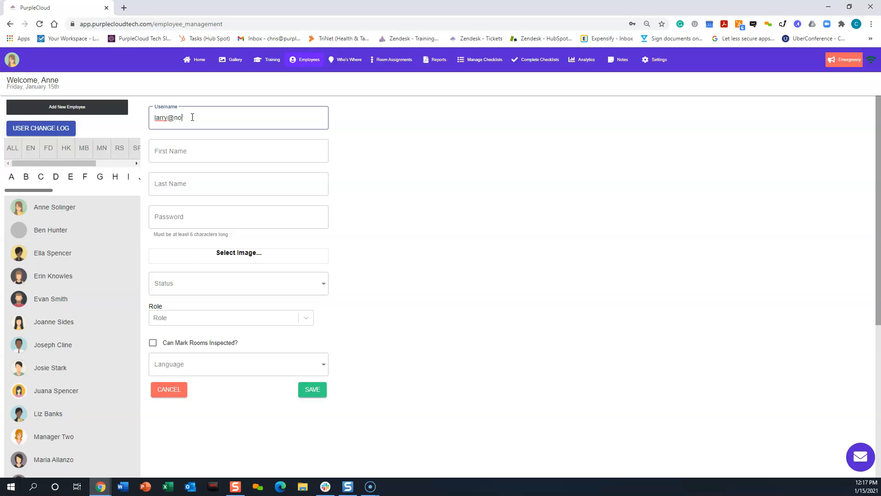
text(ach)
click(193, 148)
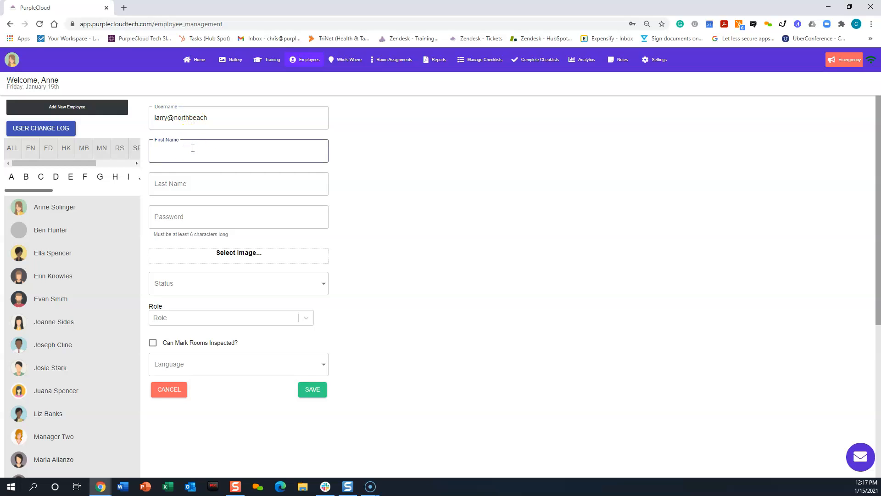
click(192, 183)
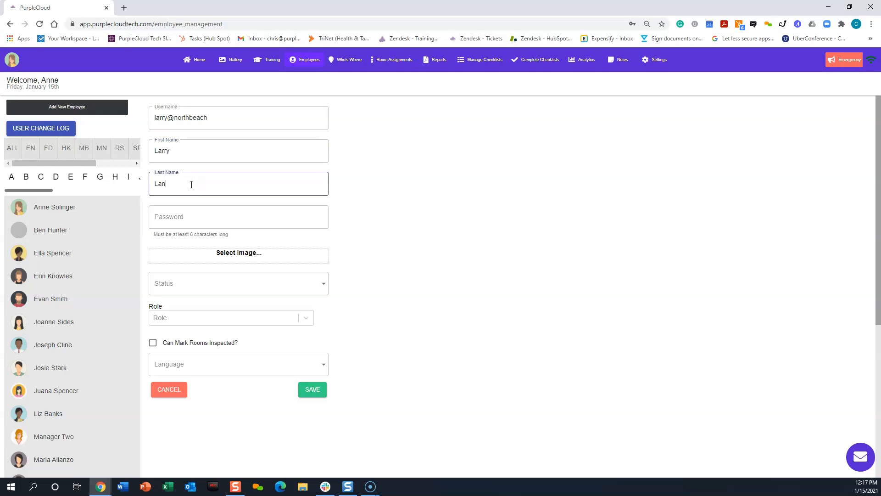
Enter the new employee's account password and set the status to Full Time
click(203, 223)
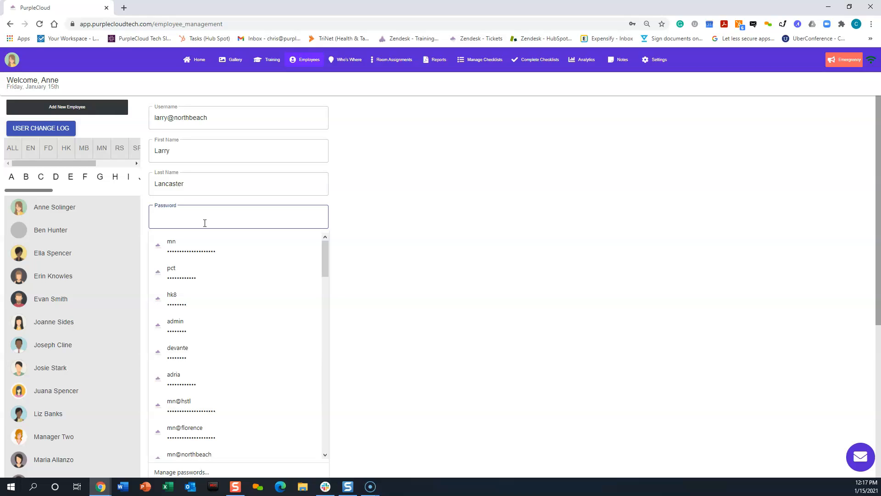
text(•)
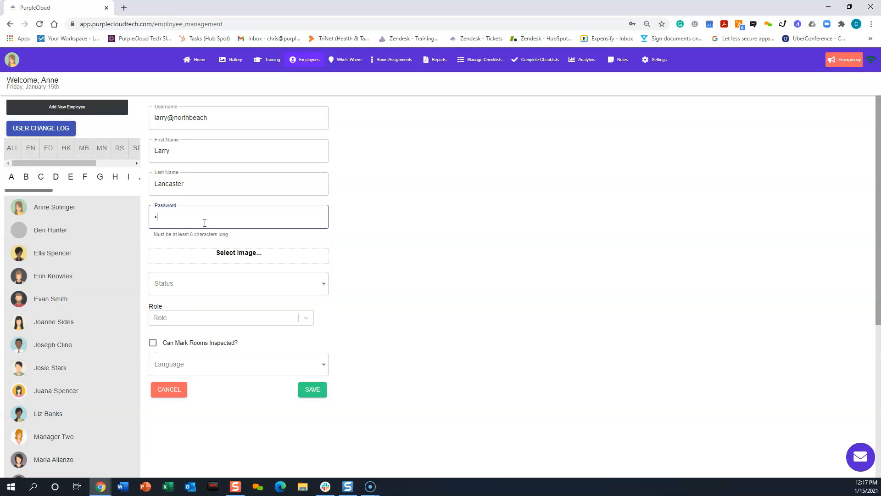
text(••)
click(183, 285)
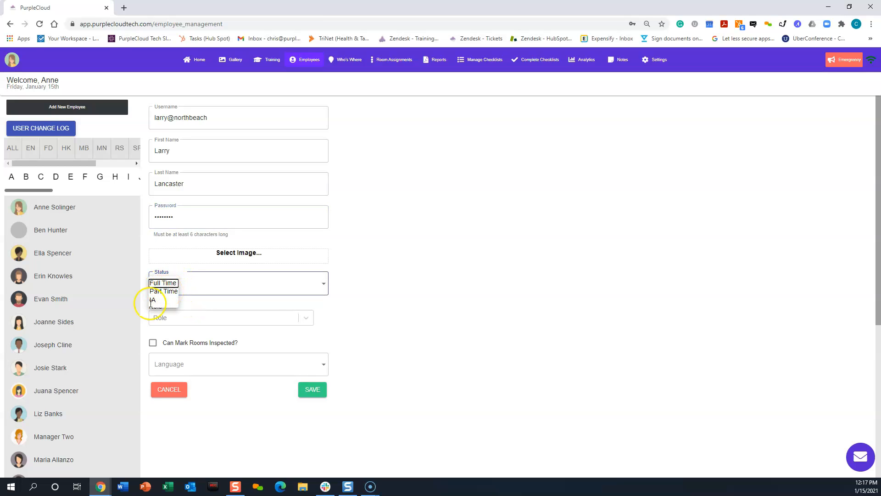
click(159, 282)
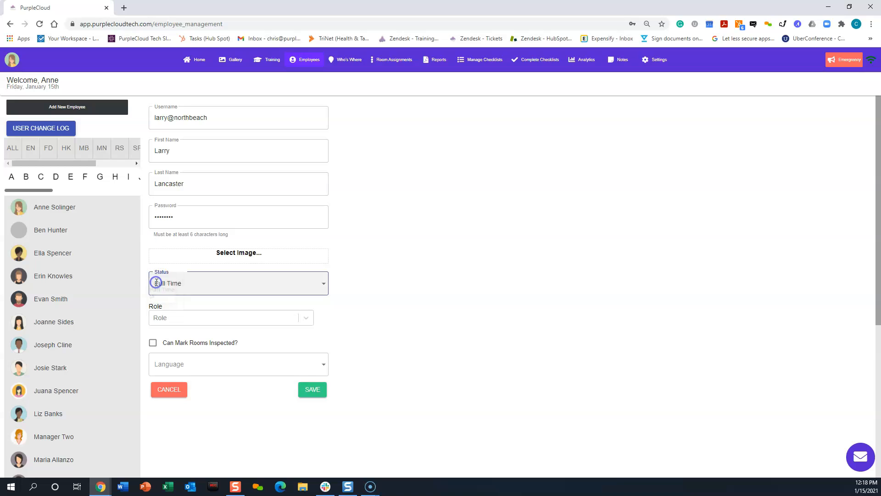
Assign the roles MN, SR and HK to the new employee
click(307, 318)
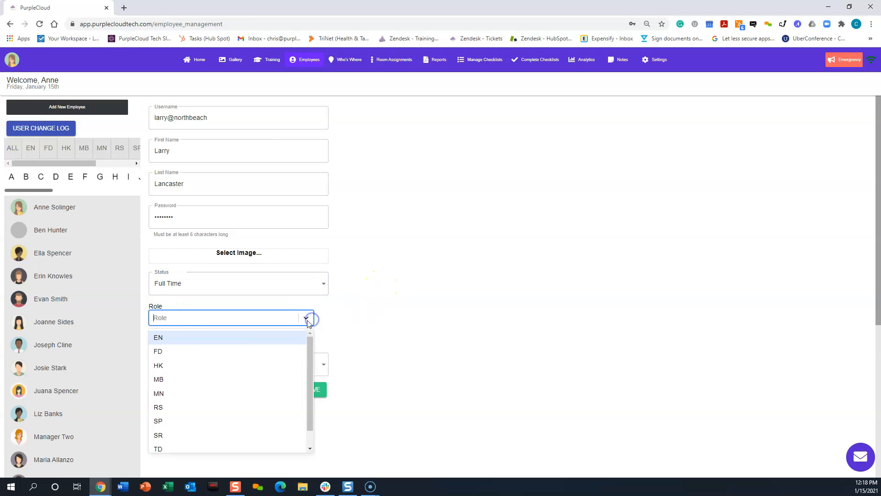
click(191, 318)
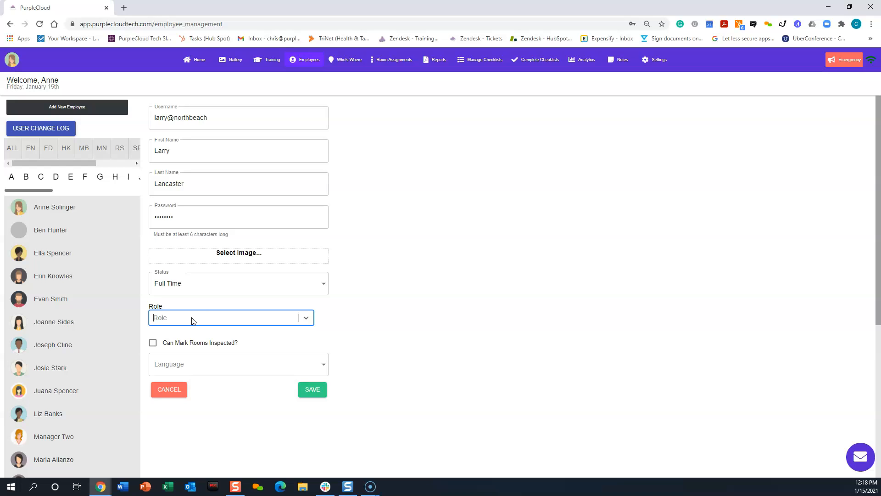
click(192, 319)
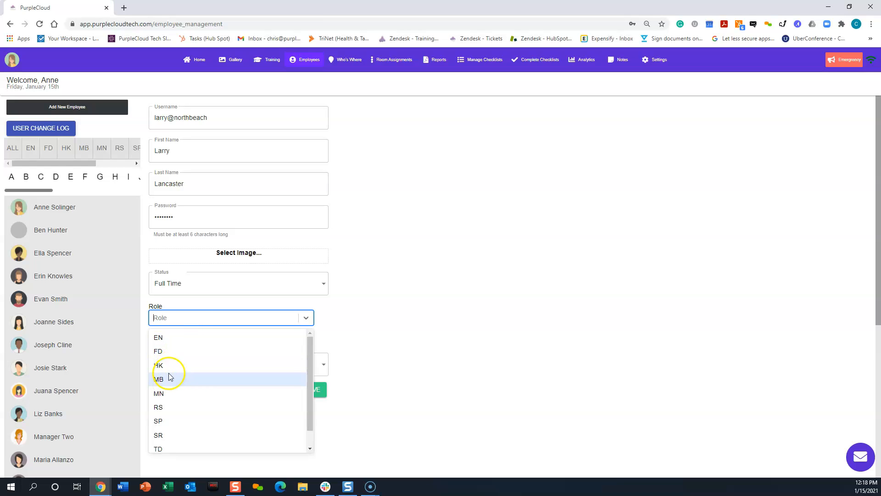
click(161, 394)
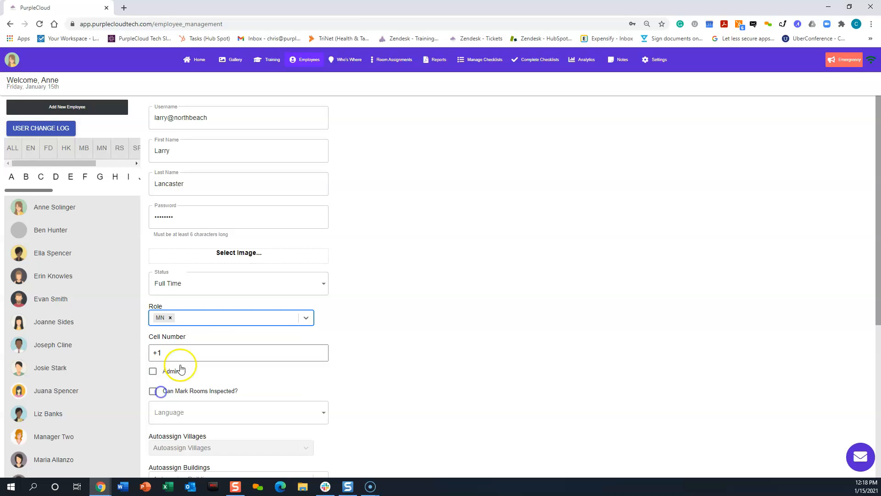
click(305, 317)
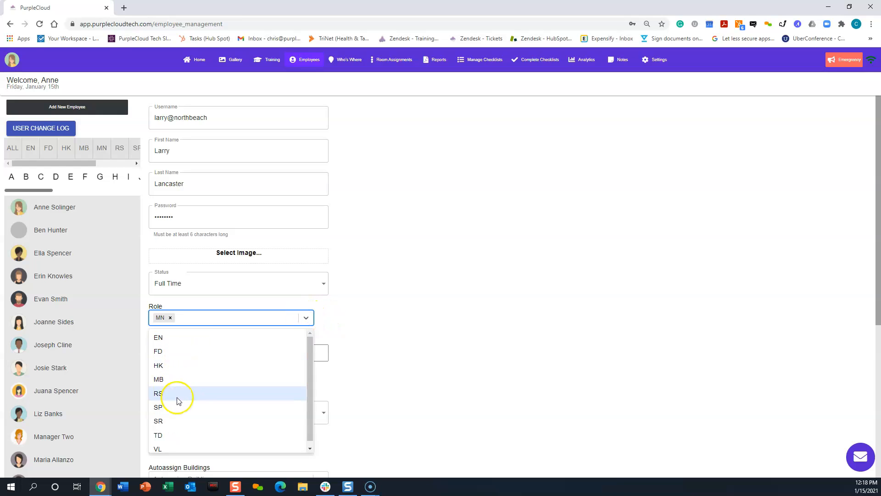
click(166, 422)
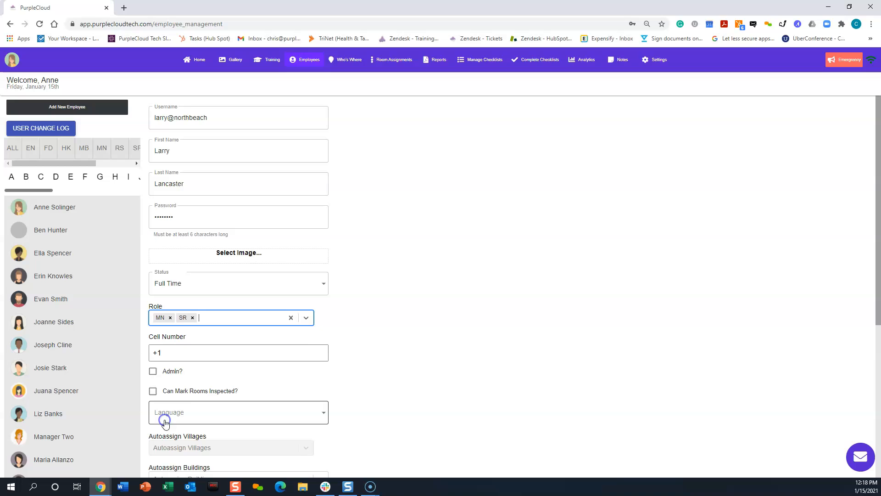
click(306, 318)
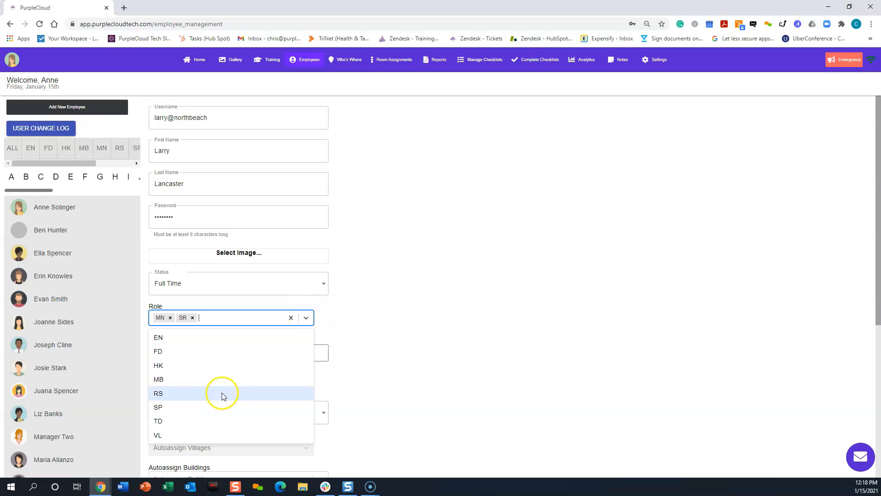
click(175, 366)
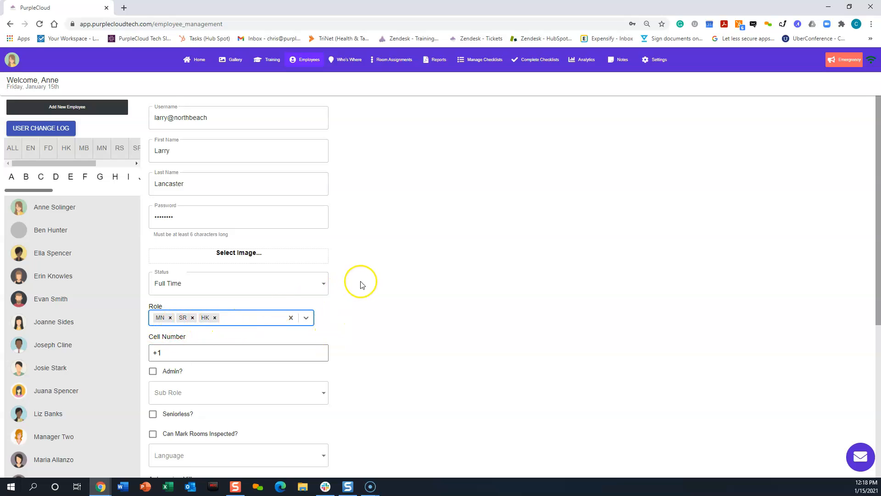
Give the new employee admin rights and set the sub role to Regular, leaving the cell number unfilled
scroll(360, 281, down, 1)
click(199, 308)
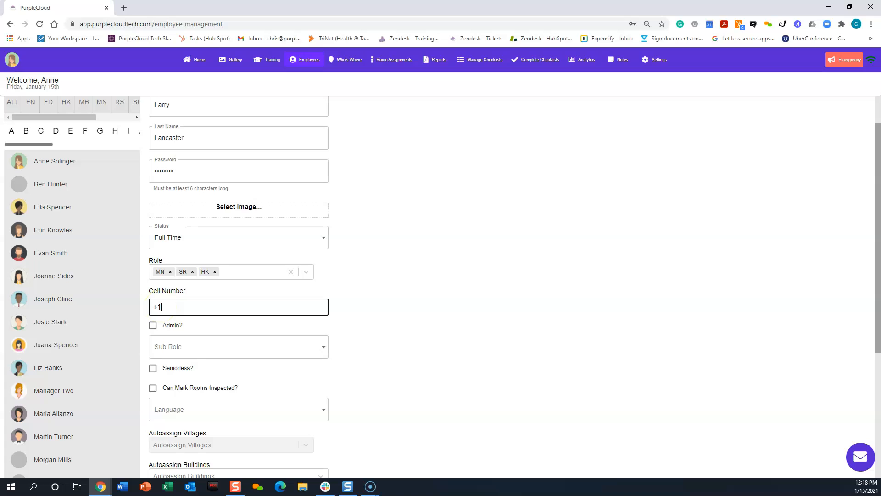
click(243, 307)
click(153, 327)
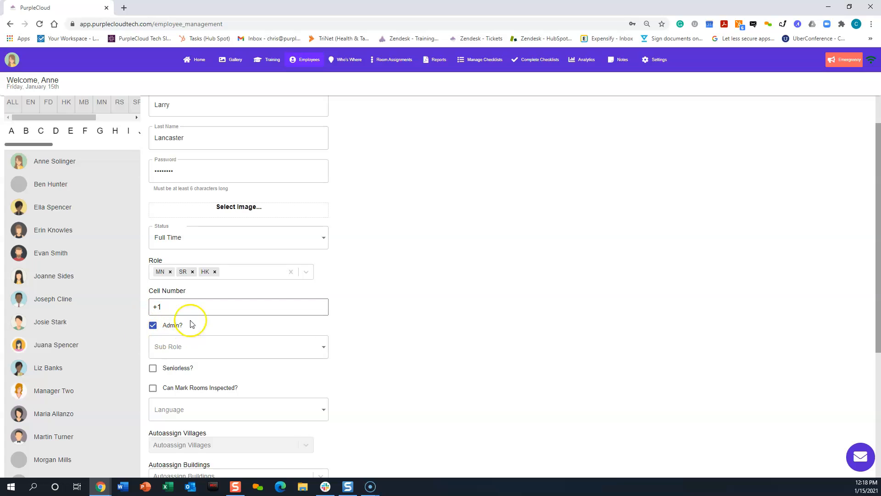
click(216, 345)
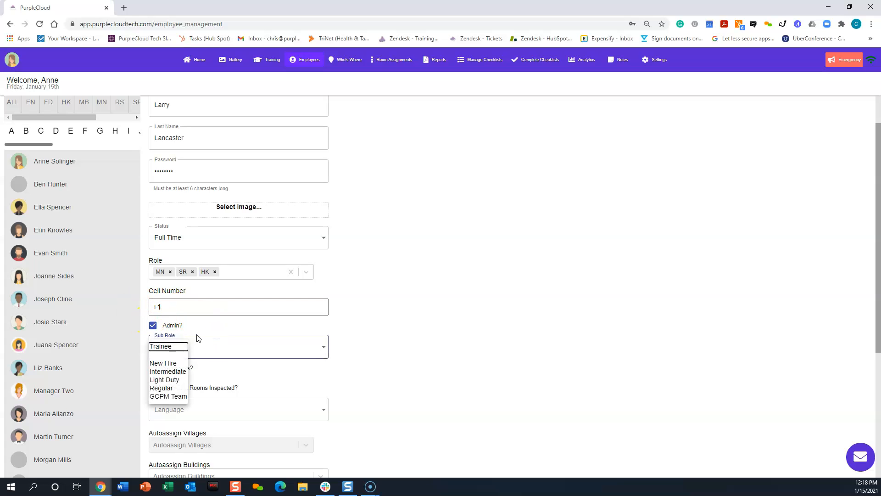
click(171, 347)
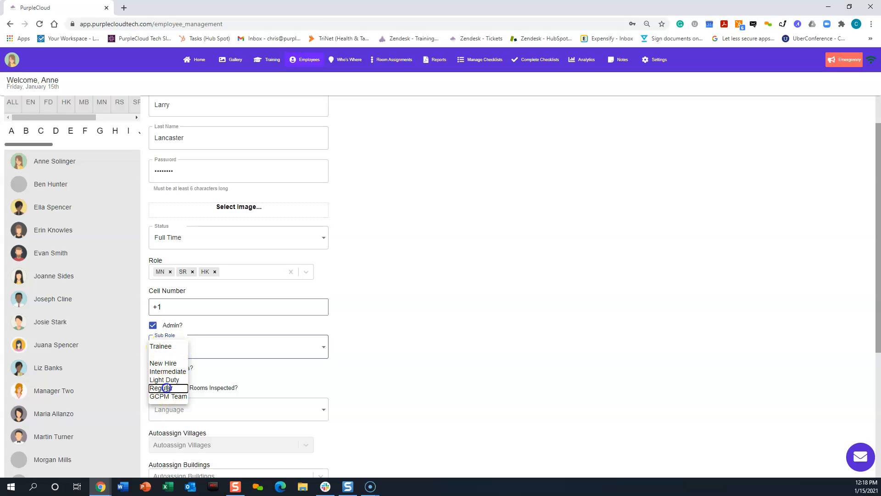
click(162, 387)
Allow the new employee to mark rooms inspected and set the language to EN - English
scroll(399, 273, down, 3)
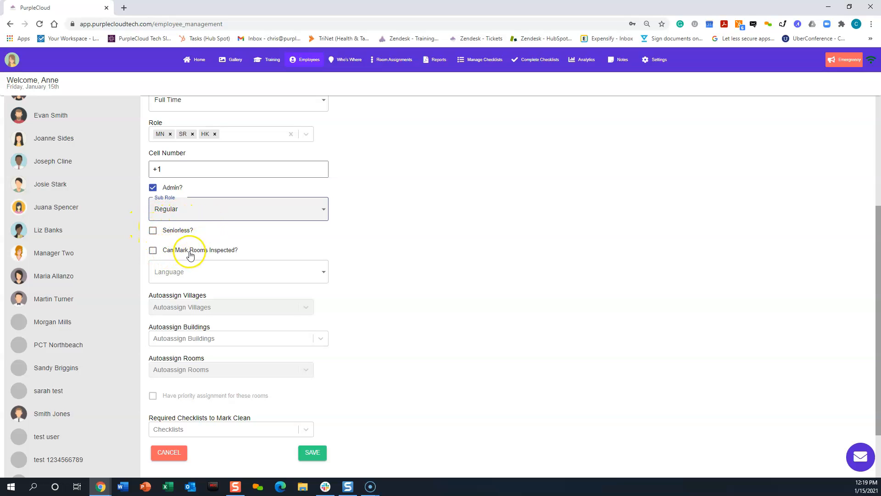
click(154, 251)
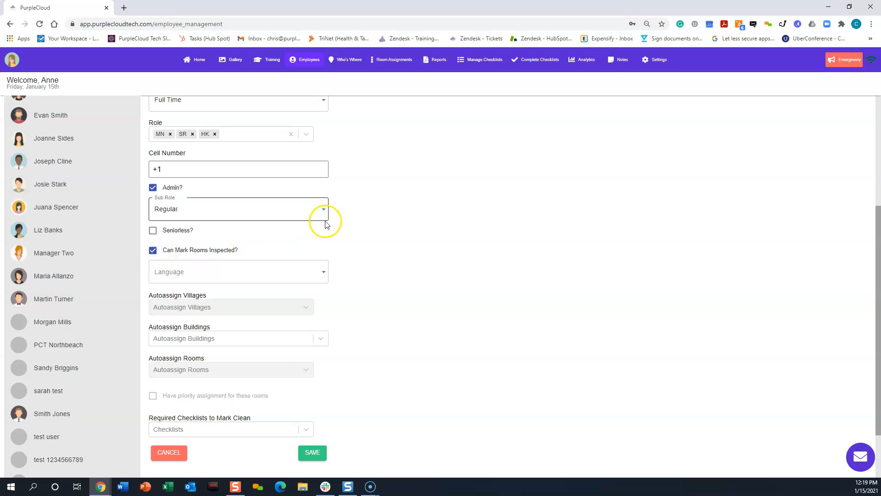
click(224, 272)
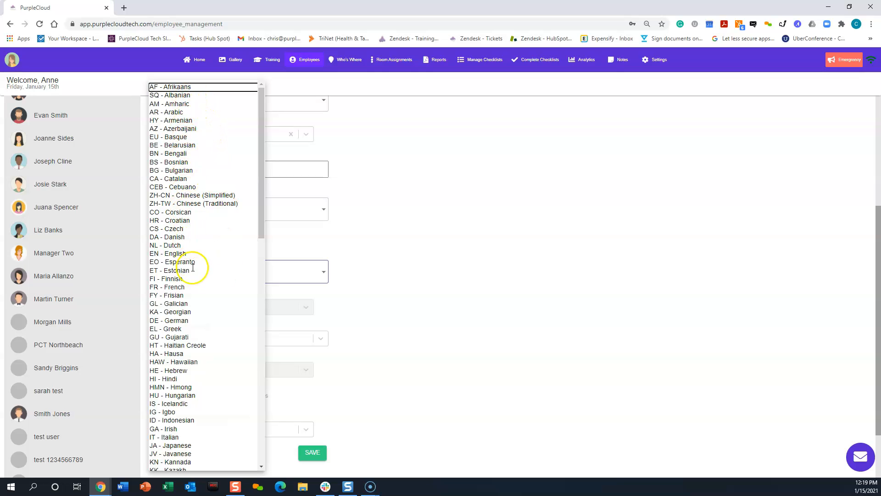
click(181, 253)
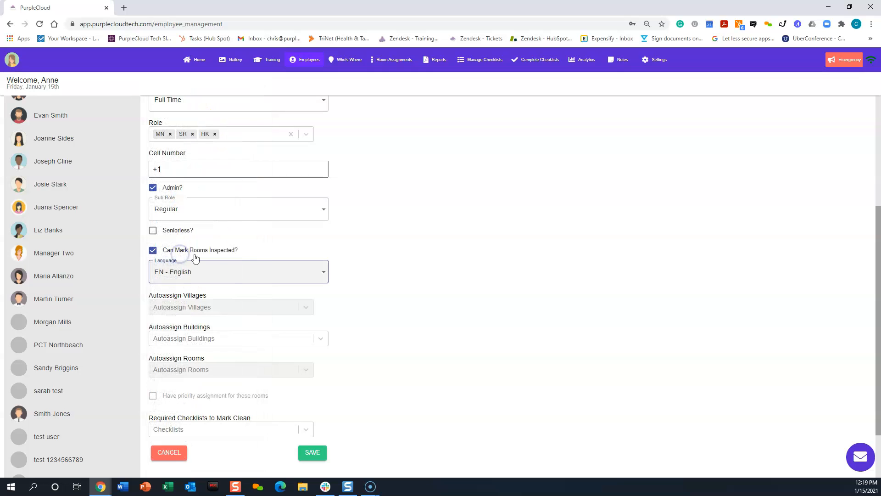
click(440, 274)
Review the choices for Autoassign Buildings and Required Checklists to Mark Clean without selecting any
scroll(441, 274, down, 1)
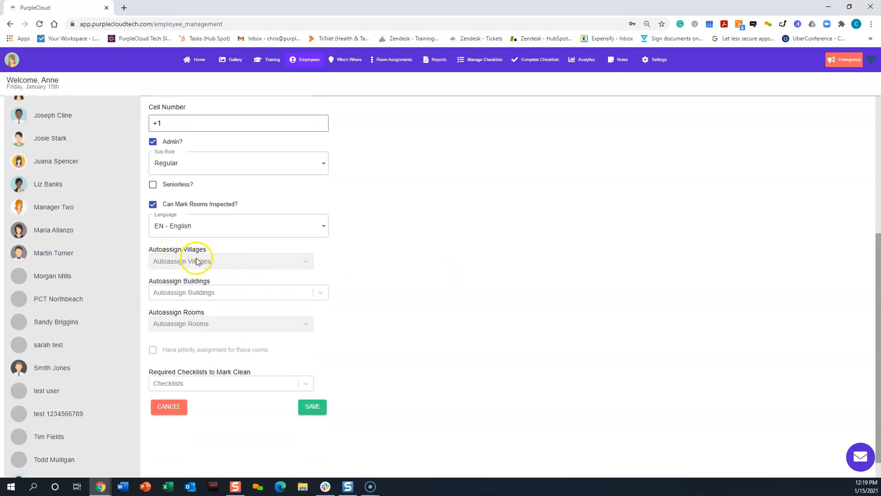
click(198, 294)
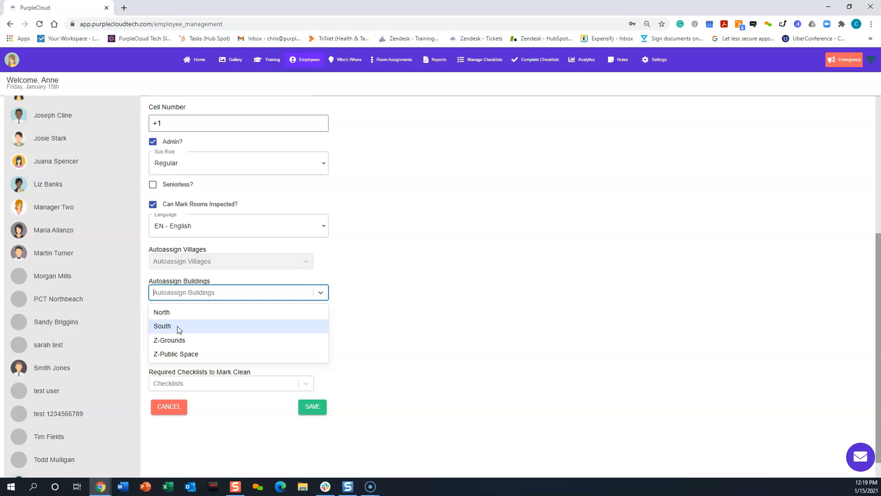
click(402, 328)
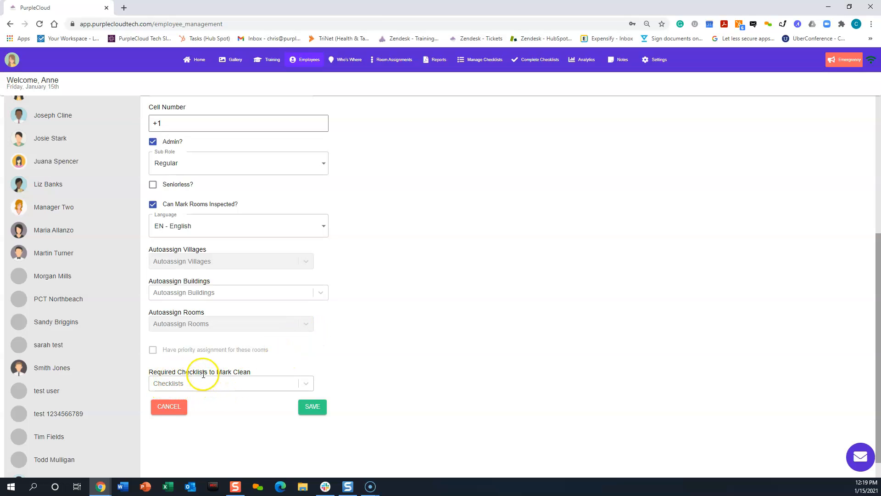
click(247, 384)
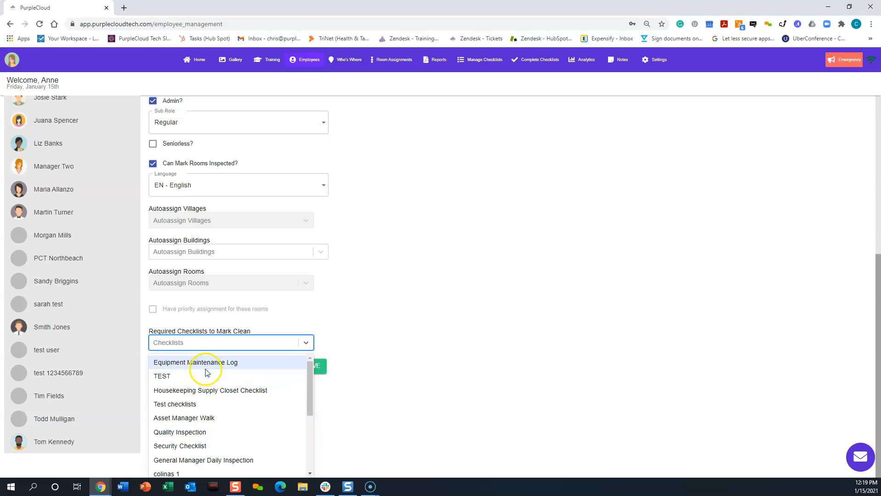
click(410, 361)
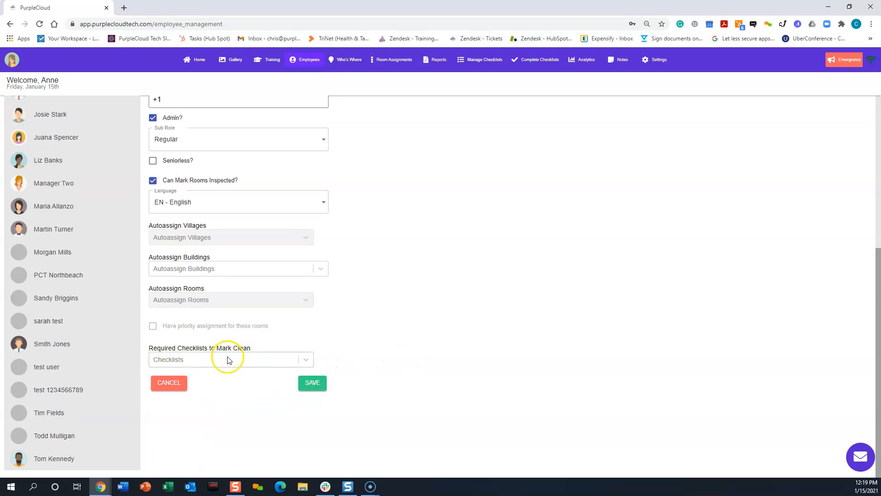
Save the new employee record without storing its password in the browser, and reload the employee list
click(312, 383)
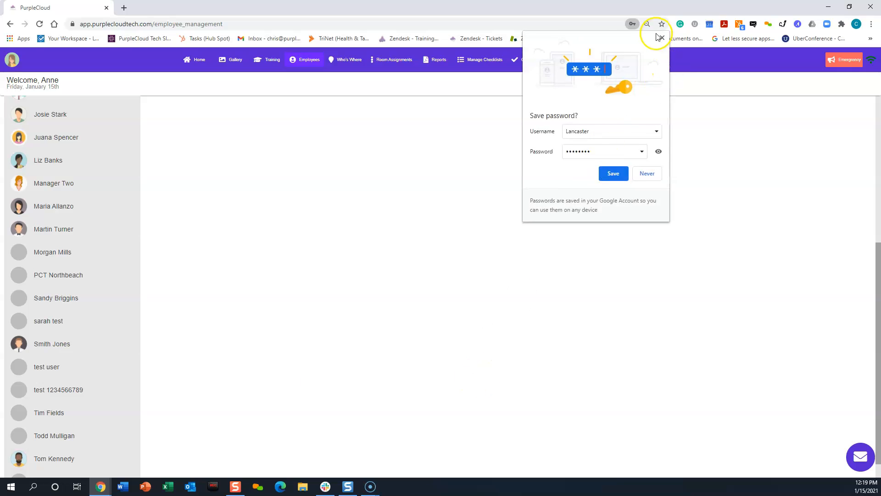
click(662, 39)
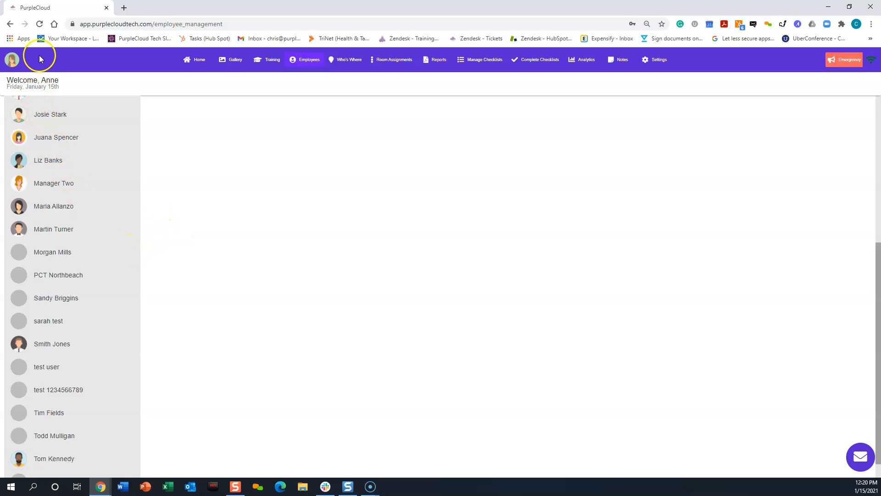
click(40, 24)
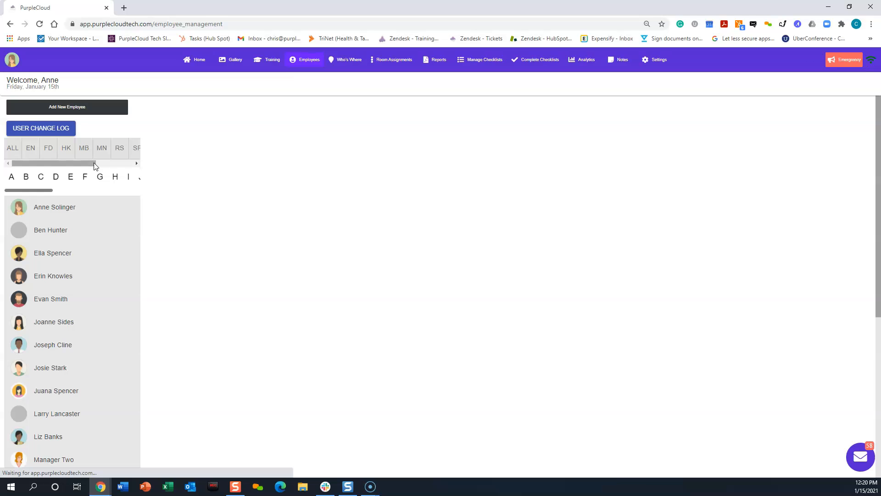
Open the newly added employee's record from the employee list and delete that employee
scroll(62, 298, down, 1)
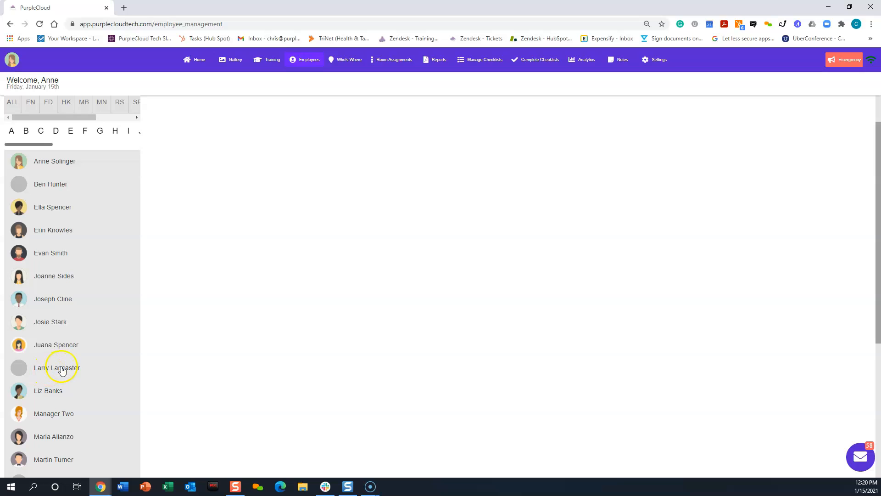
scroll(56, 371, down, 2)
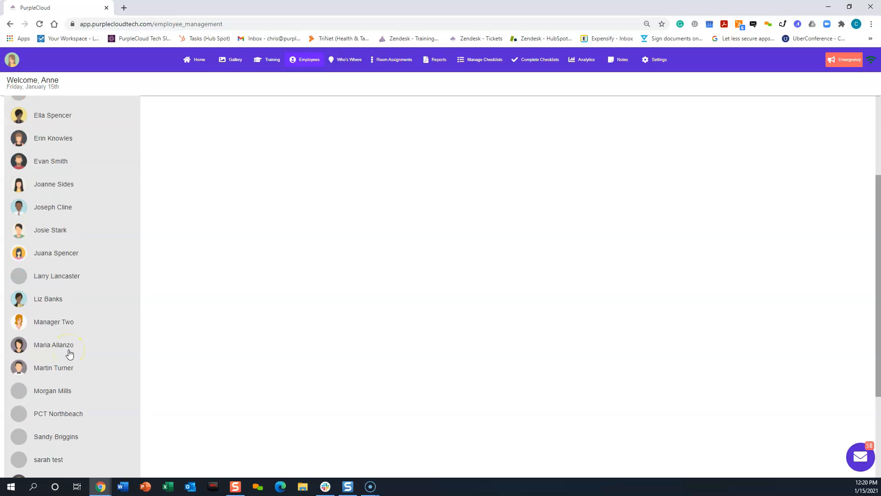
click(58, 277)
scroll(414, 244, down, 2)
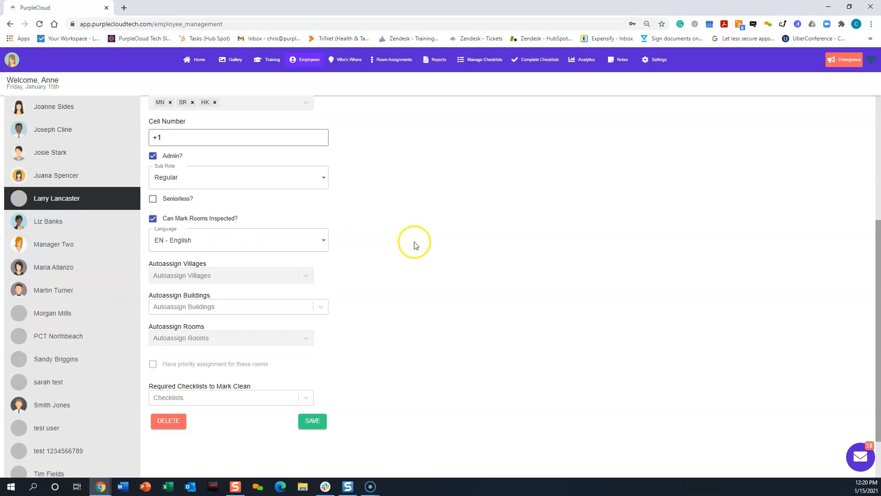
scroll(414, 244, down, 2)
click(165, 362)
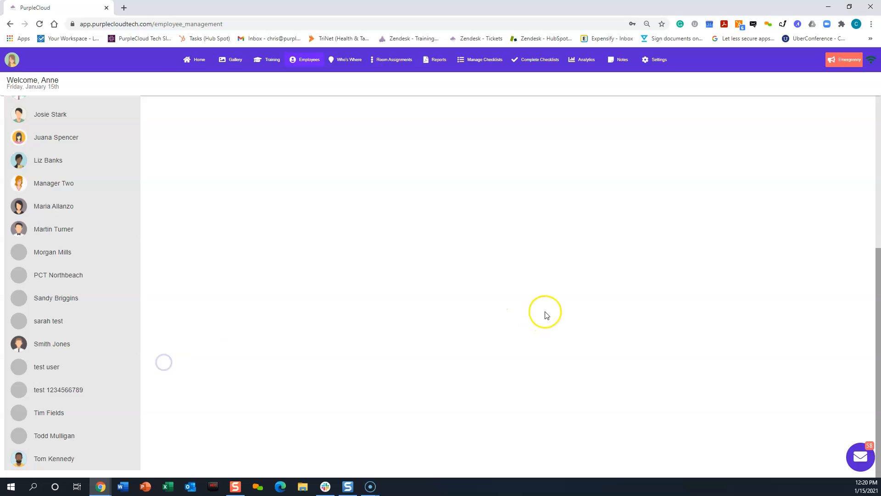
Open the third employee's record in the list, enter a new password in the Change Password field, and save the record
scroll(266, 285, up, 5)
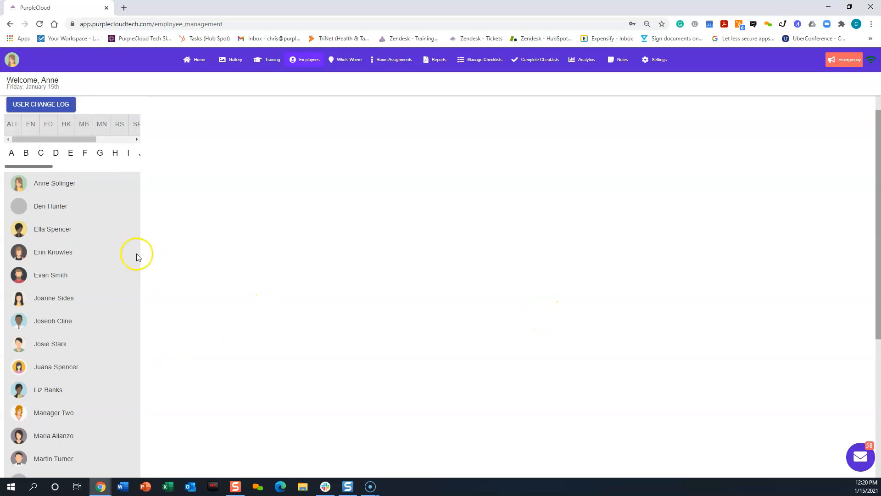
click(61, 237)
click(201, 191)
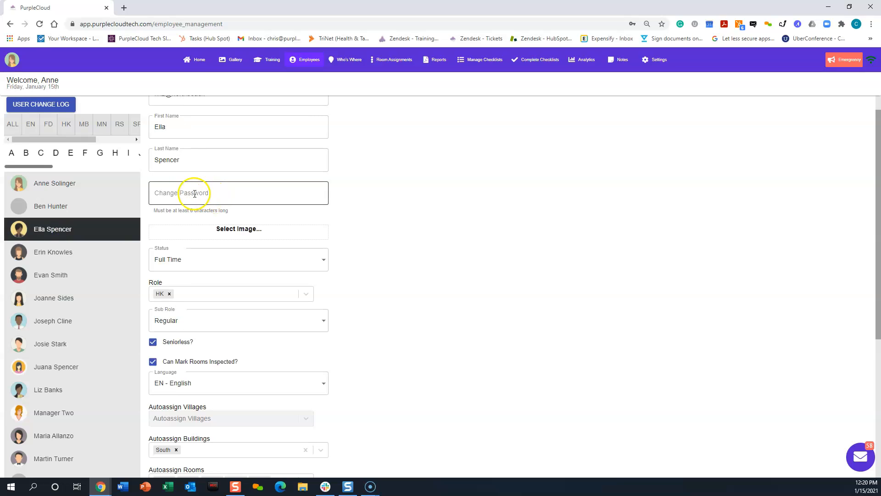
scroll(232, 179, up, 1)
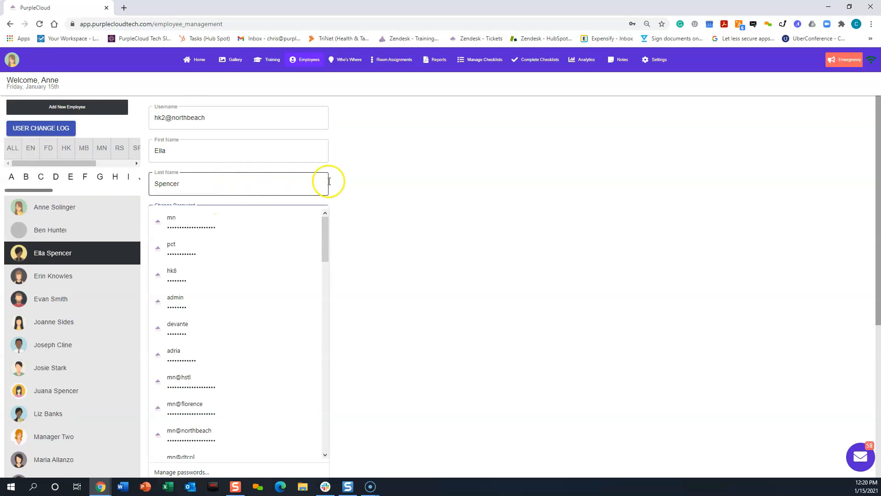
scroll(427, 196, down, 1)
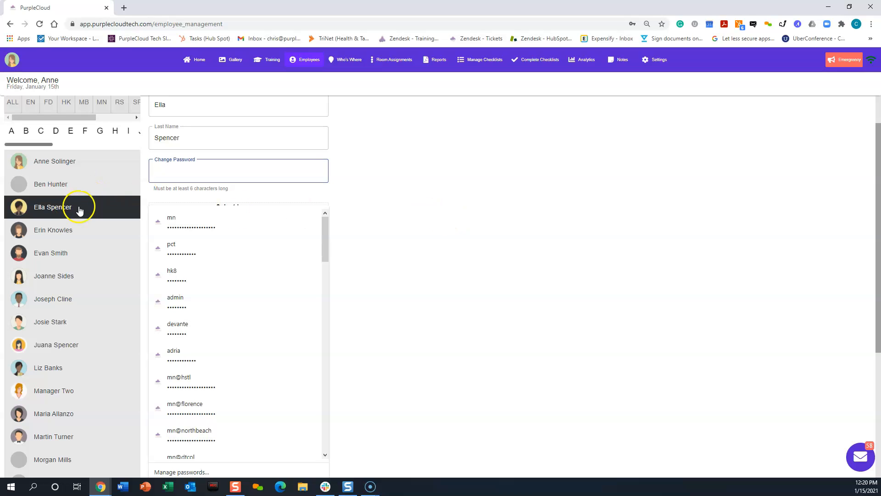
click(165, 173)
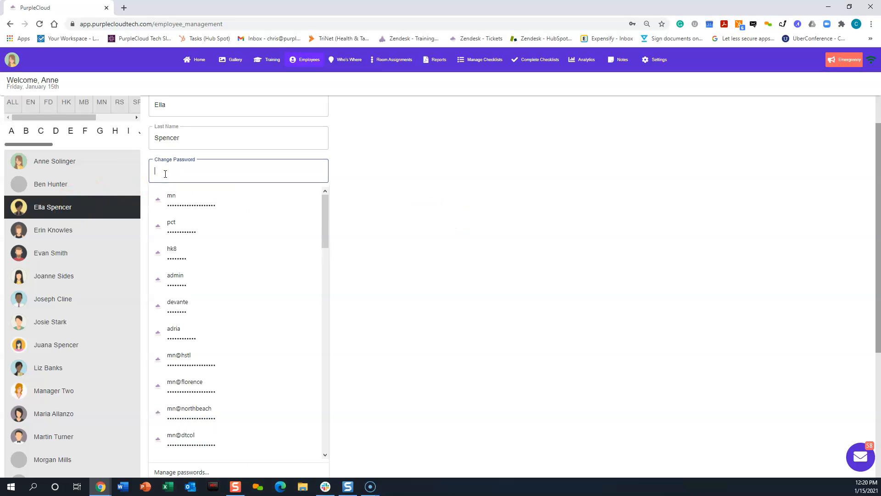
text(12)
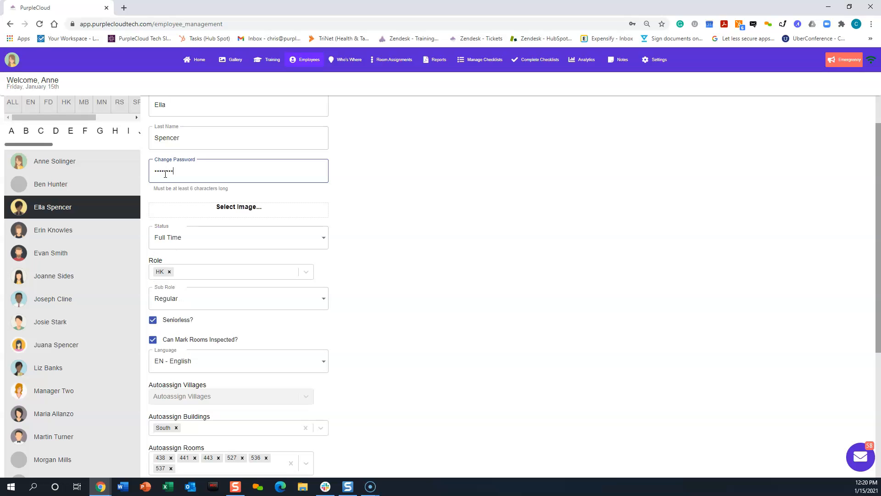
scroll(473, 263, down, 4)
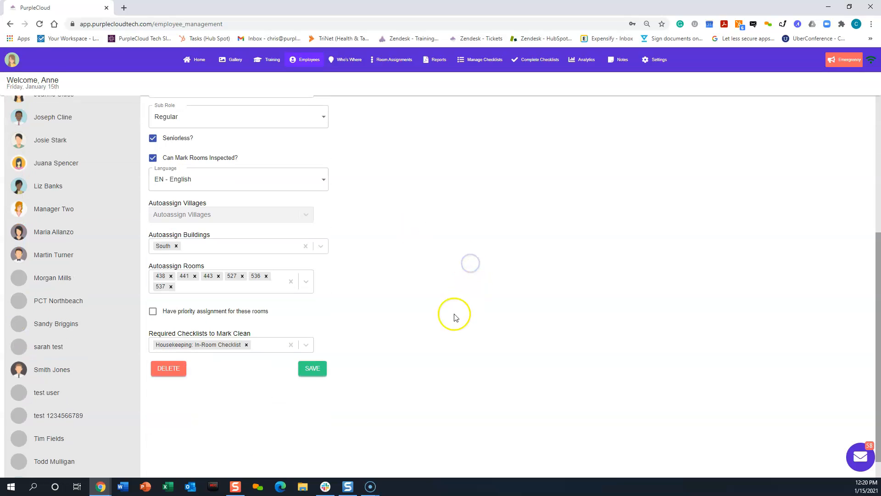
click(310, 367)
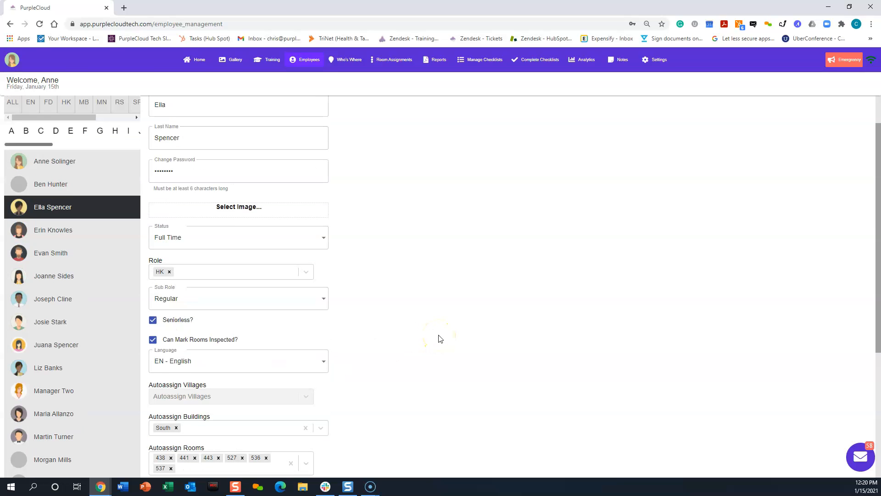
scroll(439, 339, up, 1)
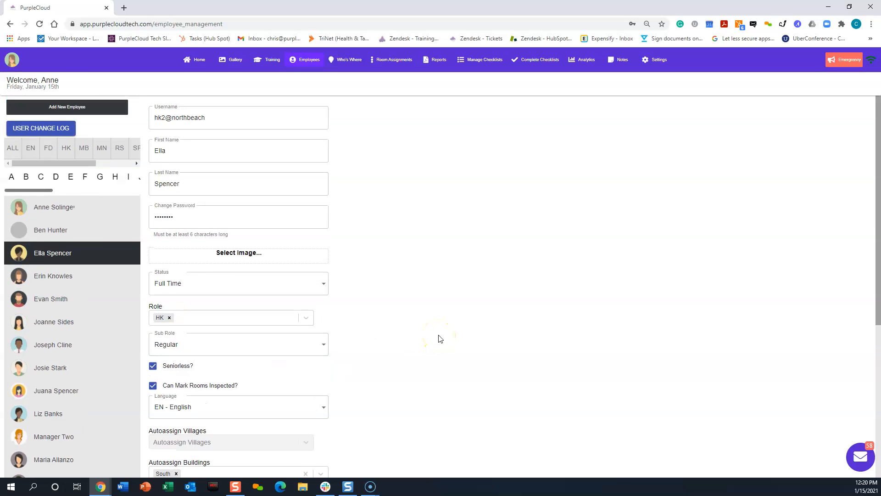